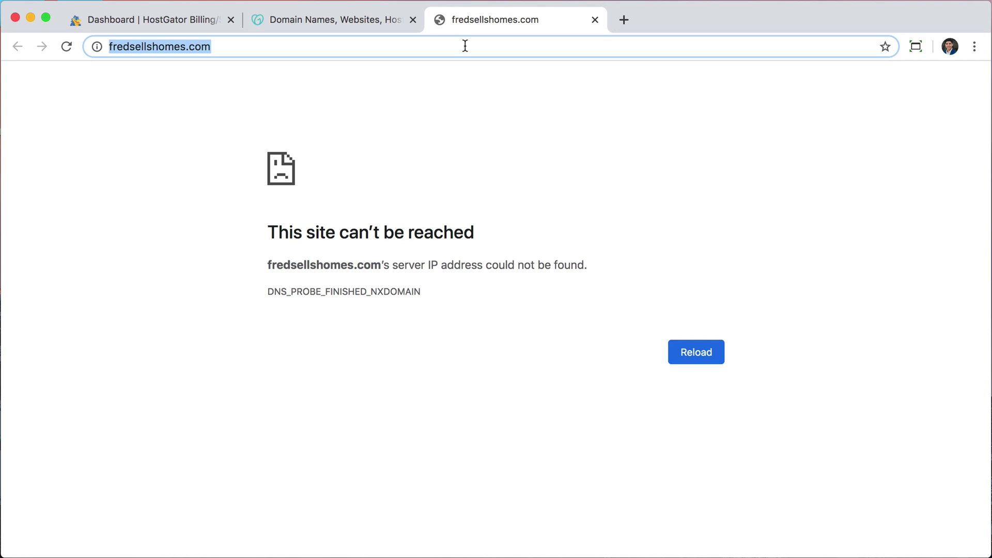
- Recheck fredsellshomes.com, then launch cPanel for its hosting package from the HostGator dashboard
key(Return)
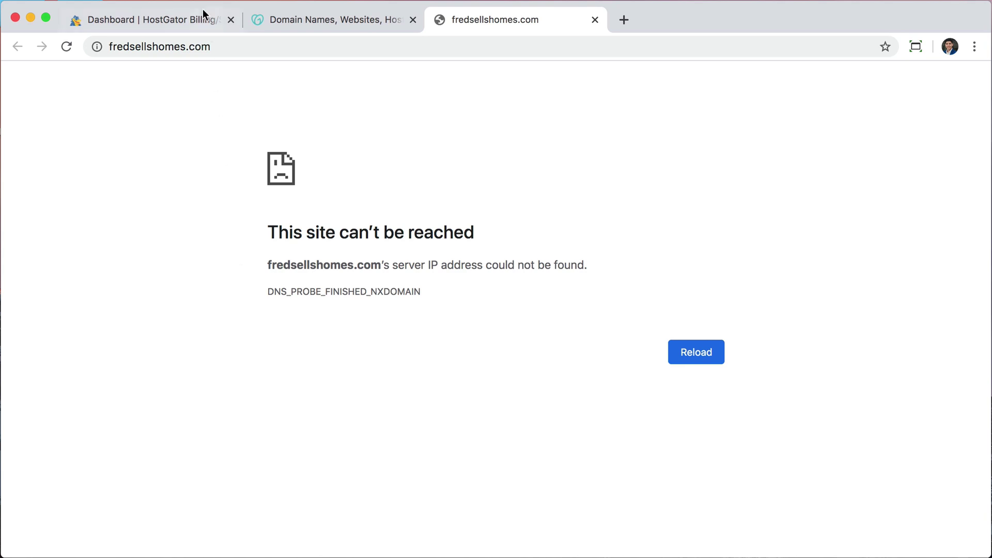
click(193, 19)
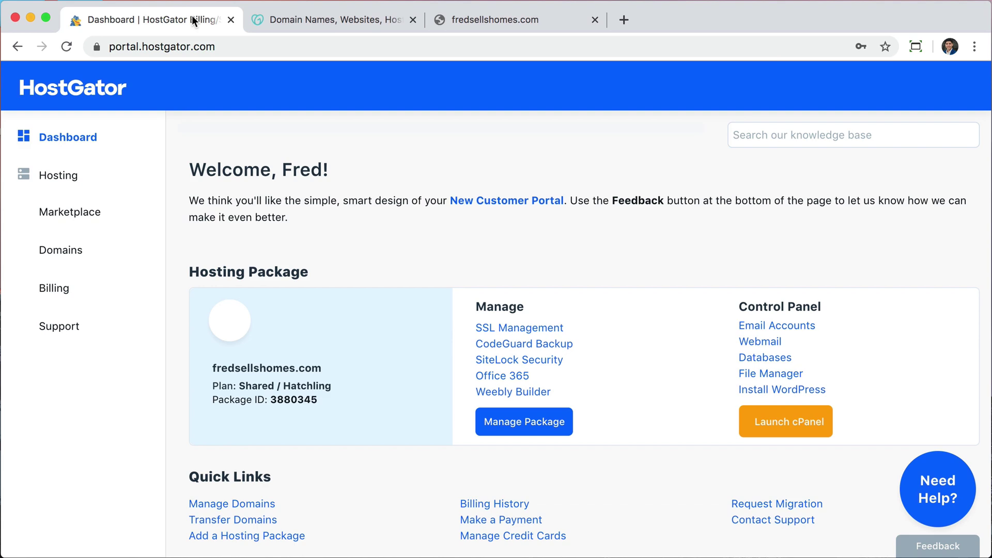
click(300, 22)
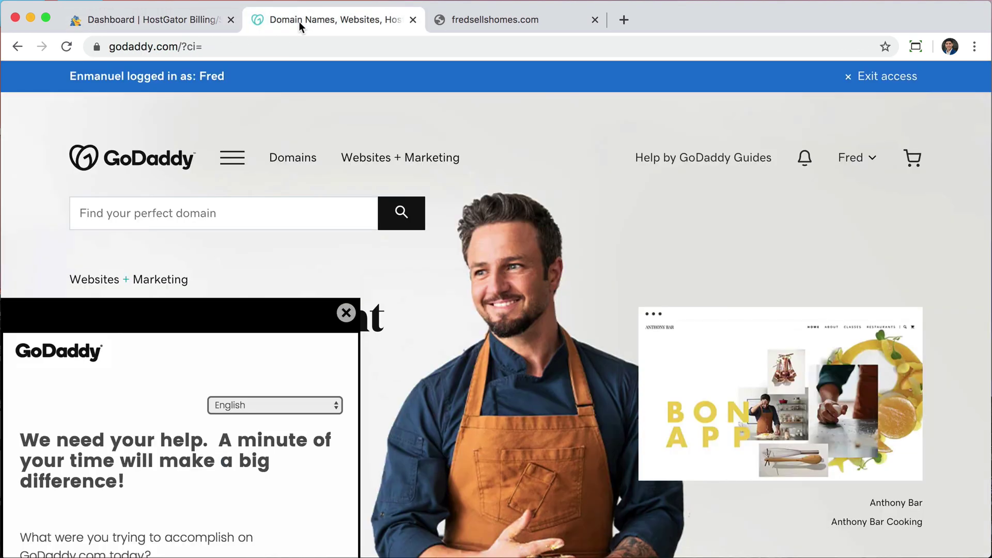
click(175, 20)
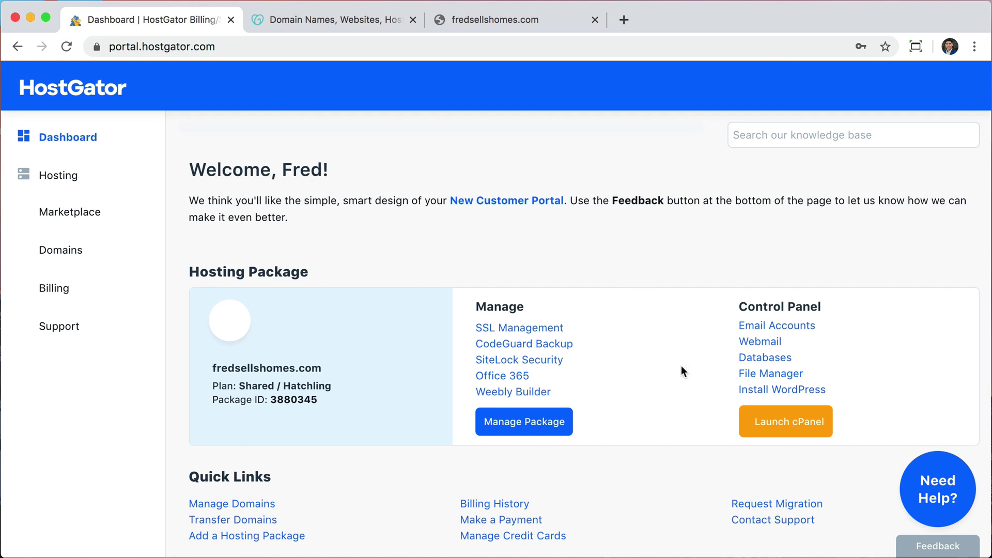
click(777, 424)
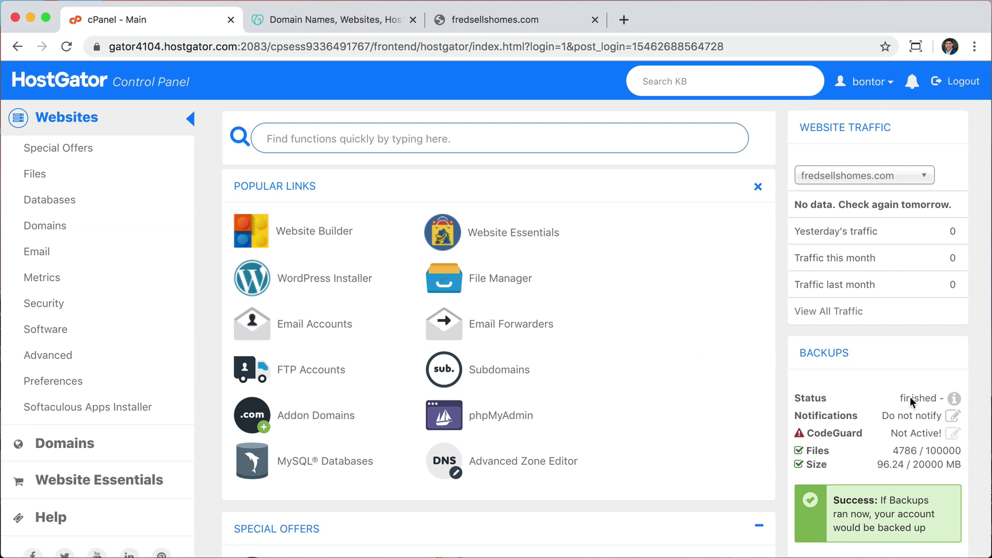
- Scroll cPanel to General Information to read nameservers ns8207 and ns8208.hostgator.com
scroll(904, 310, down, 12)
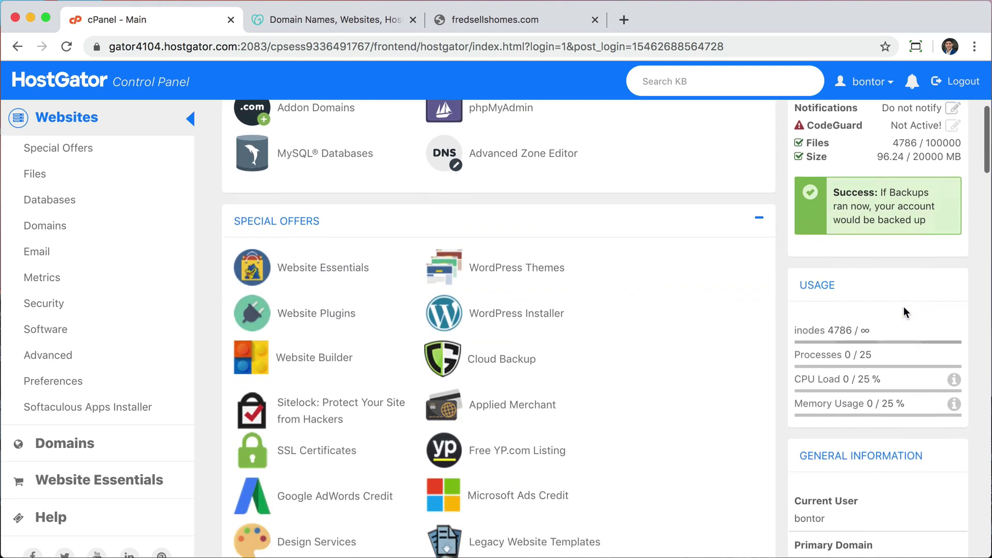
scroll(903, 306, down, 3)
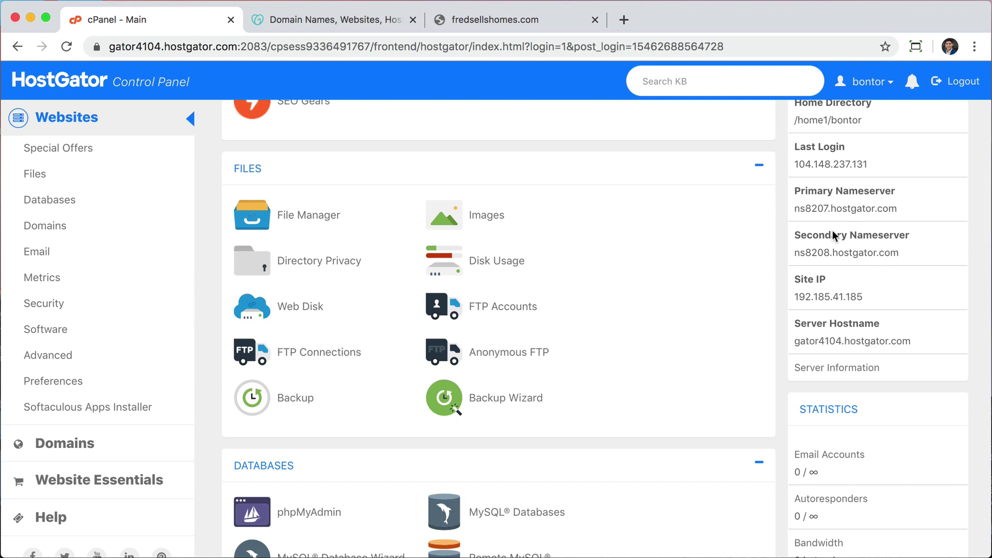
scroll(841, 237, up, 1)
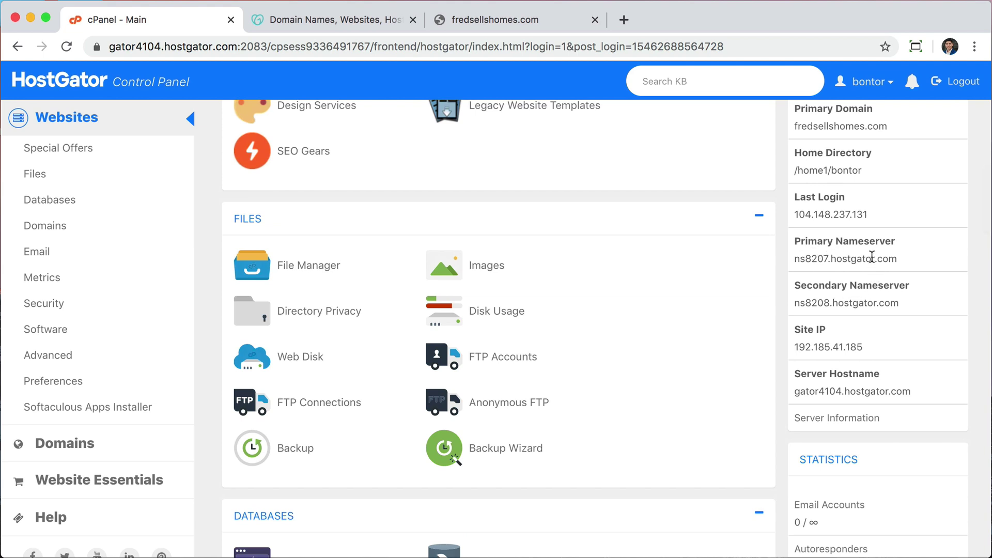
scroll(846, 302, up, 1)
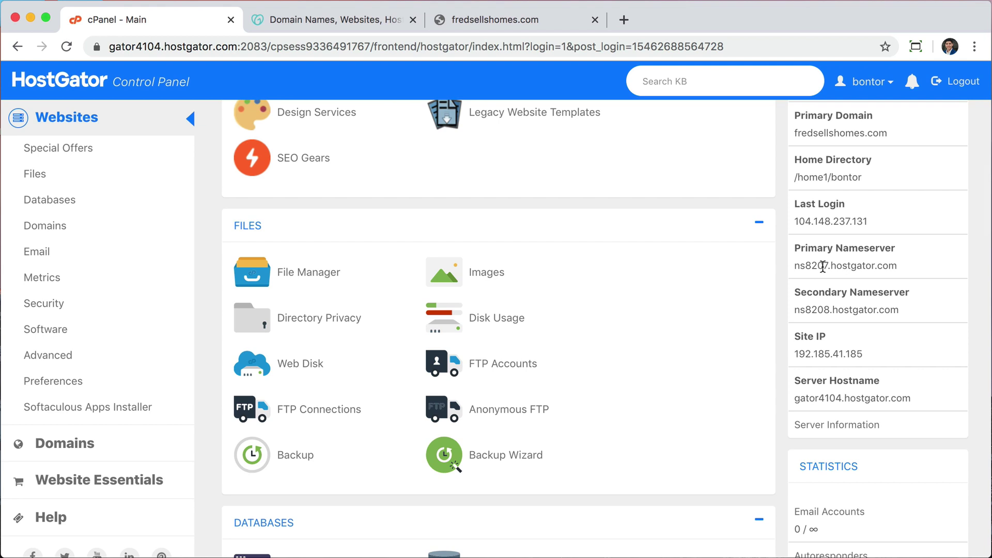
- Go through Manage Domains to fredsellshomes.com's Domain settings and open Manage DNS
click(349, 20)
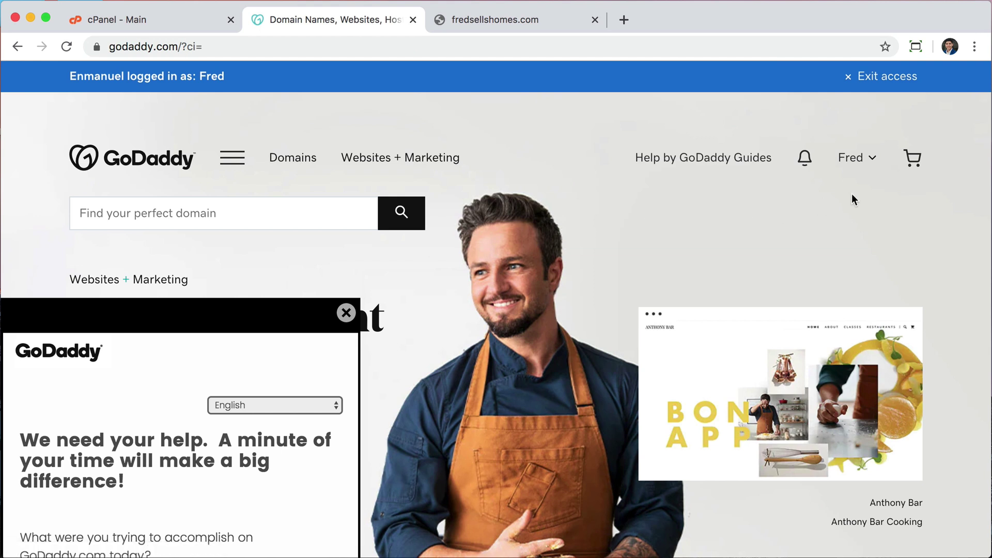
click(860, 162)
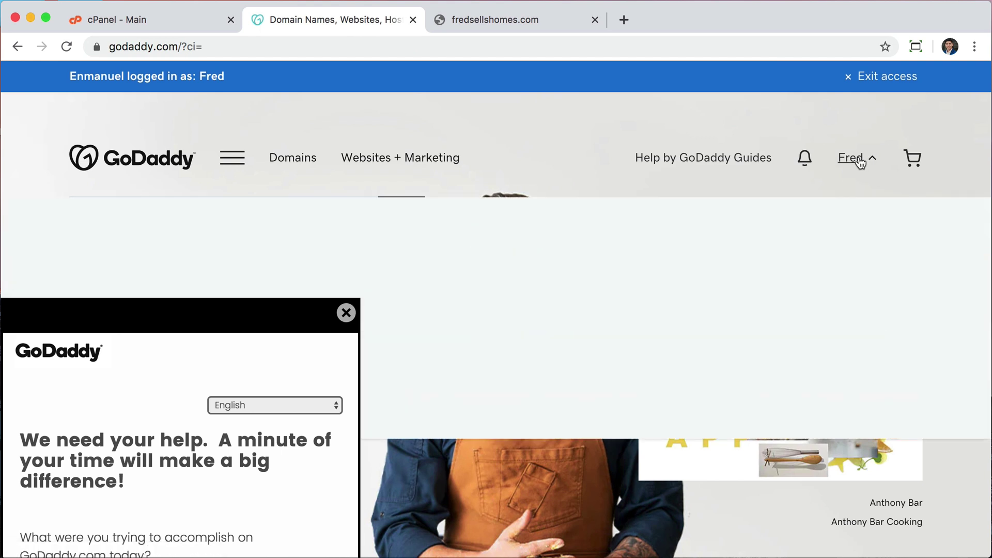
click(346, 313)
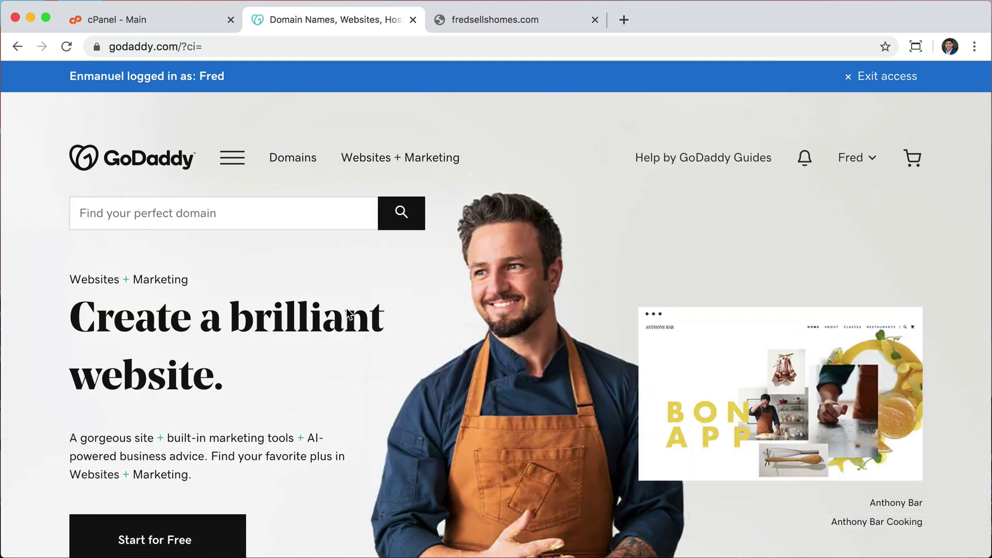
click(854, 157)
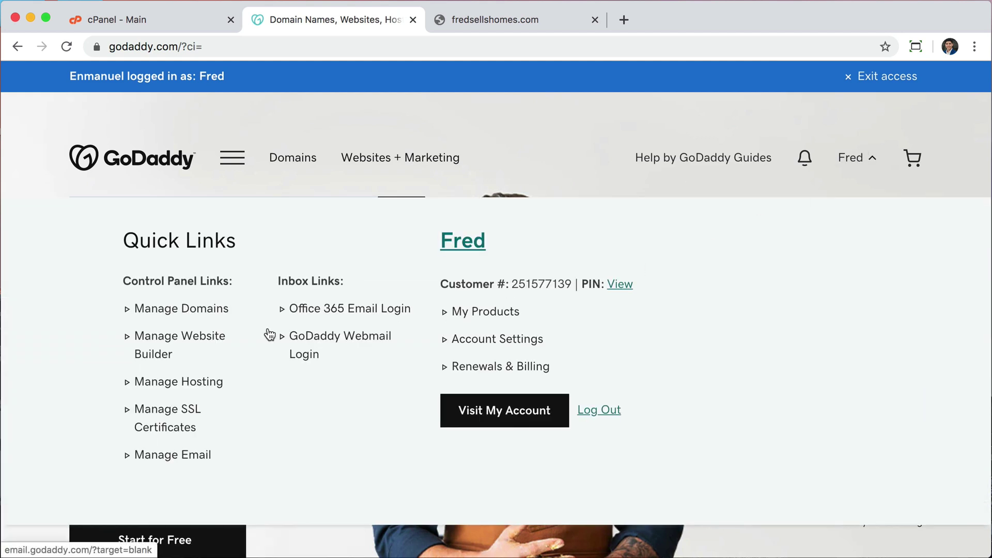
click(210, 312)
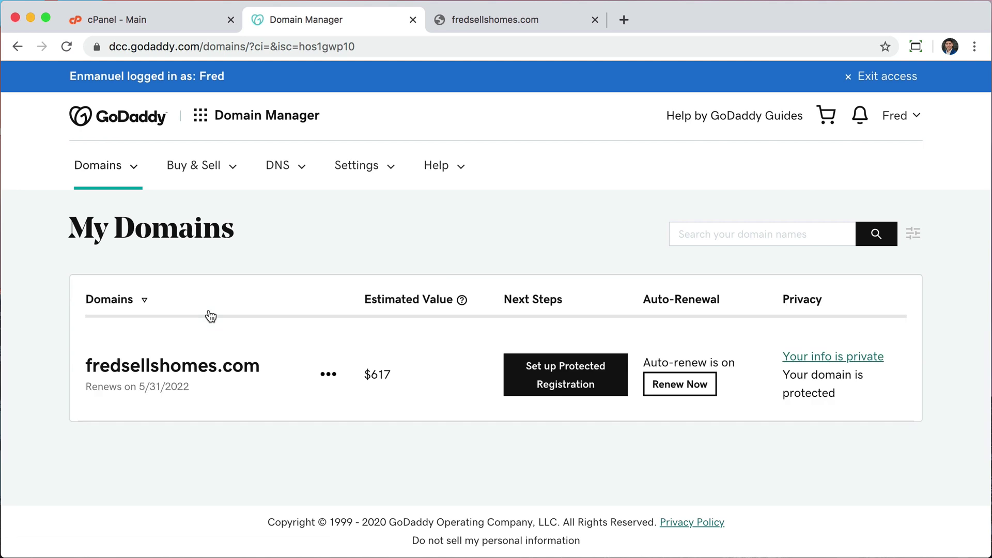
click(329, 374)
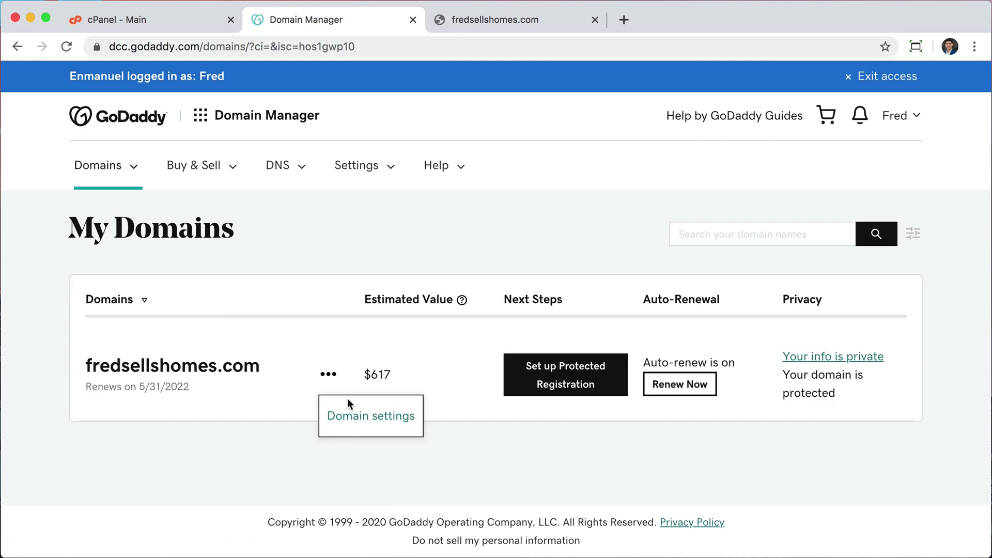
click(355, 416)
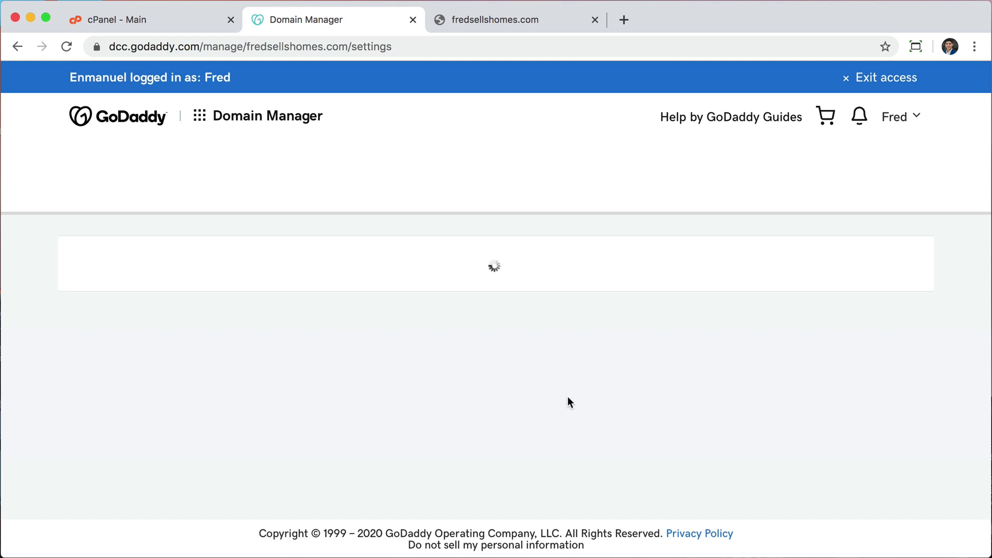
scroll(537, 268, down, 10)
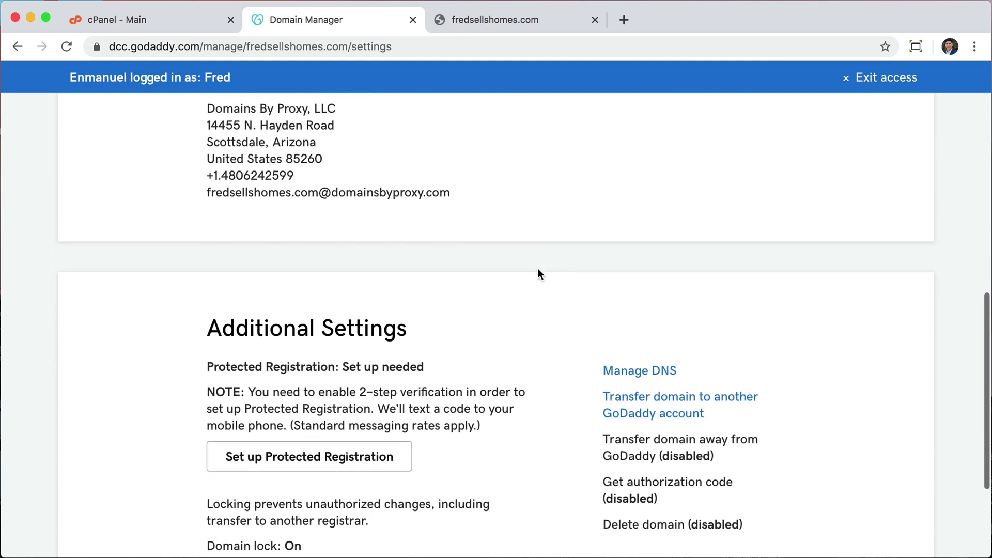
scroll(537, 268, down, 2)
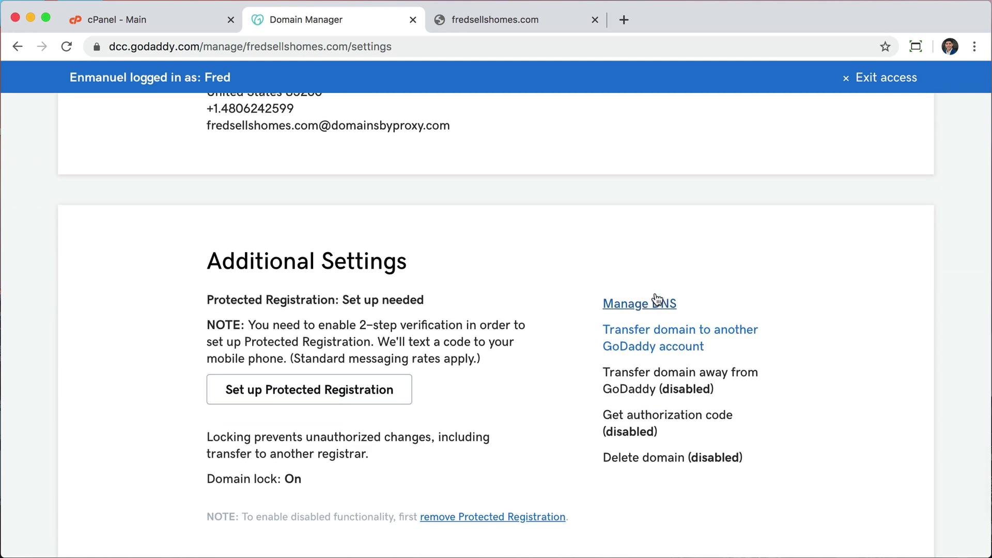
click(659, 304)
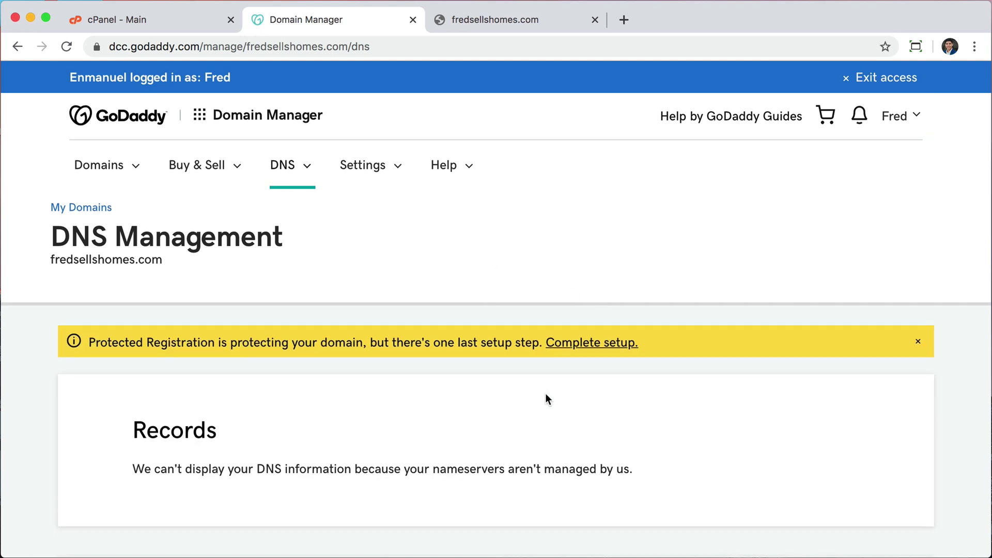
- Open the nameserver Change form showing ns1/ns2.eftydns.com, then return to the cPanel nameserver list
scroll(546, 399, down, 6)
scroll(546, 395, down, 1)
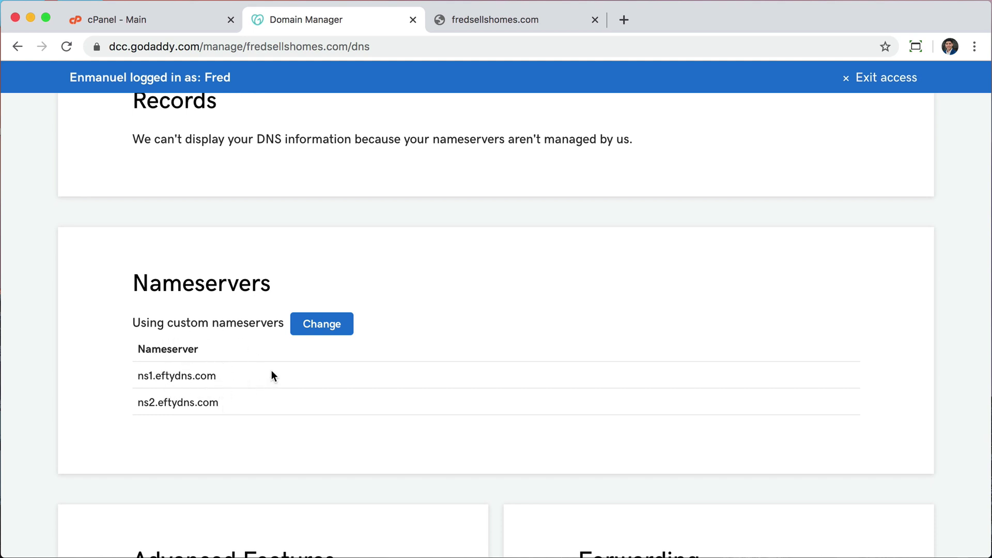
scroll(292, 383, down, 1)
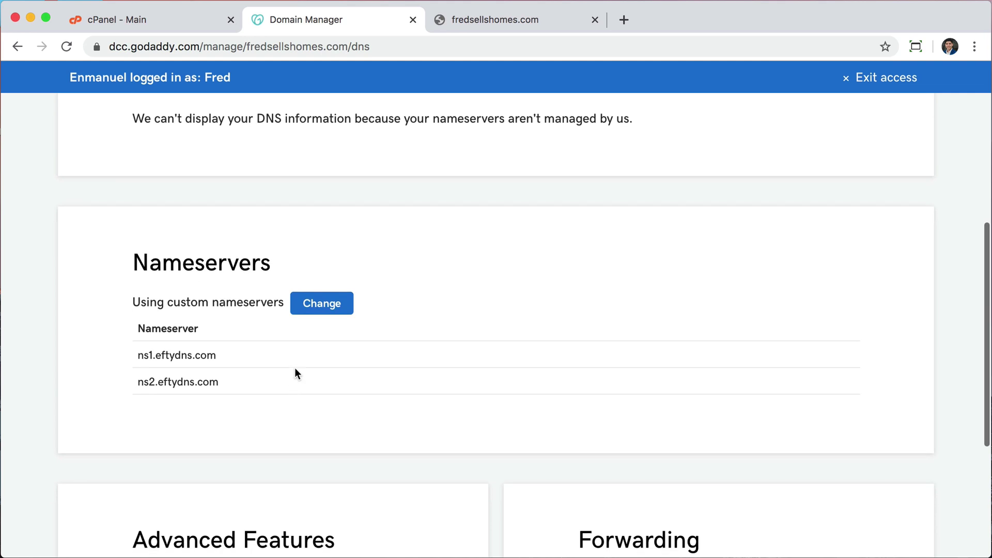
click(322, 304)
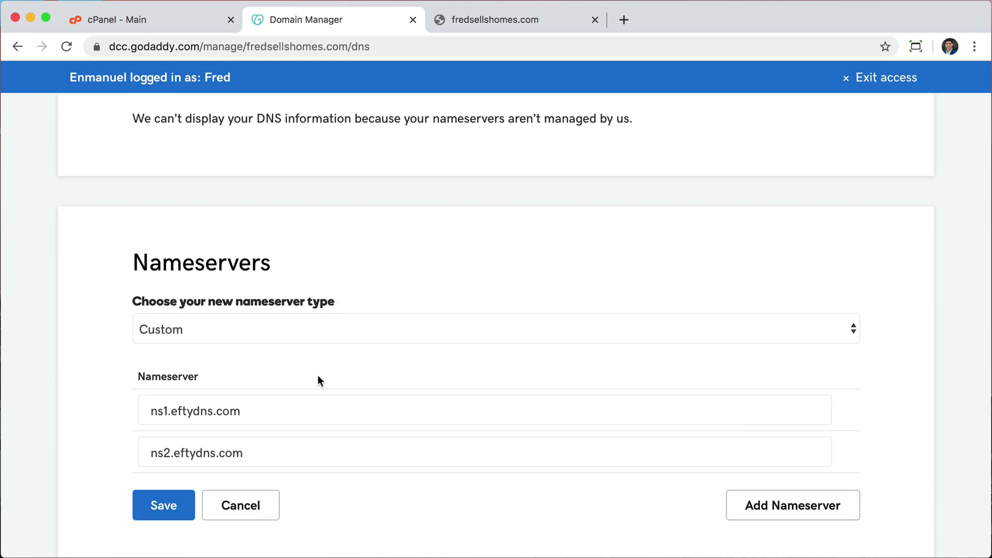
scroll(317, 375, down, 3)
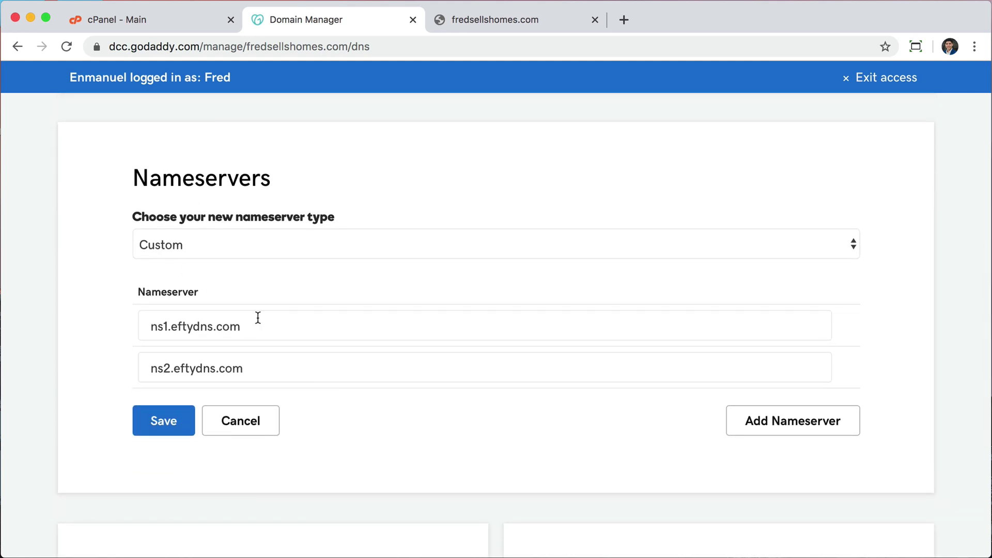
scroll(254, 317, down, 2)
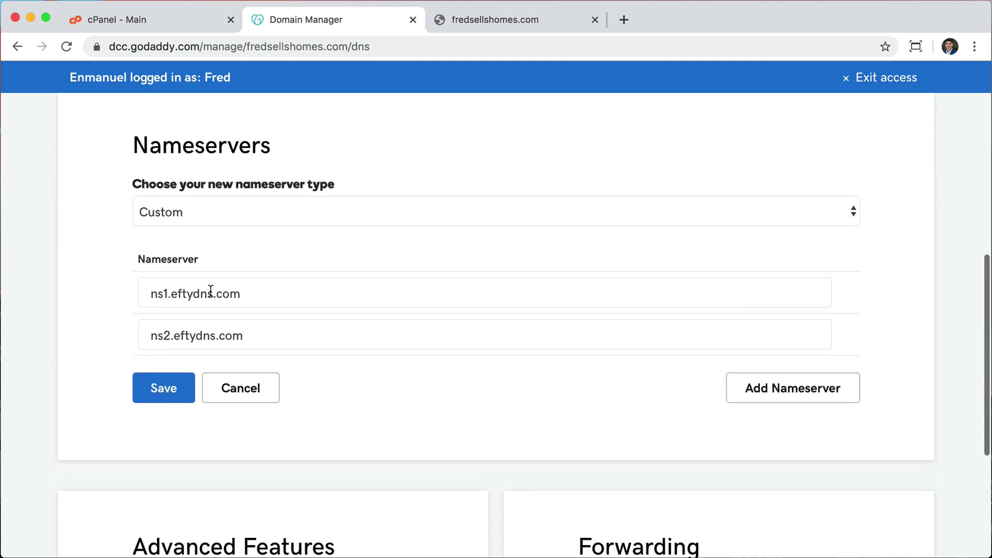
click(193, 26)
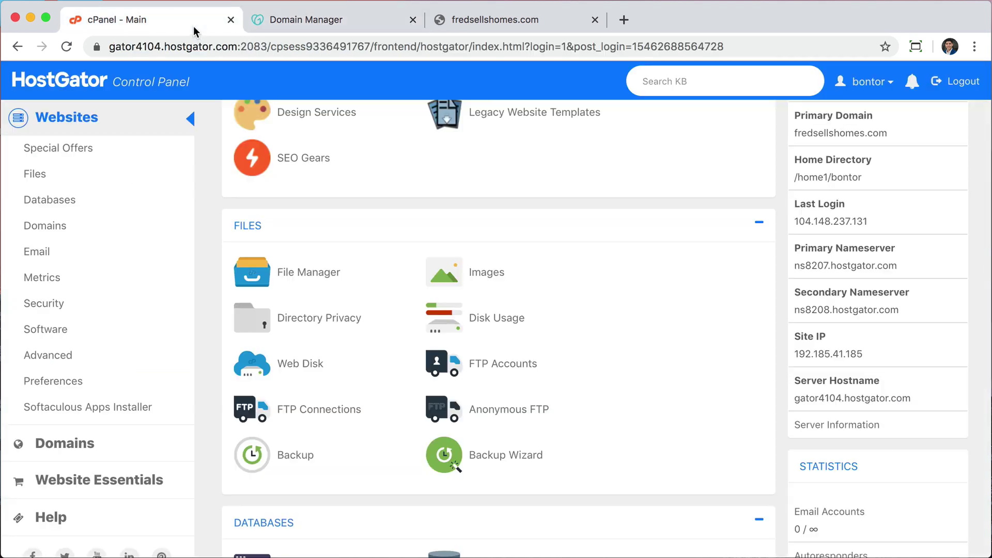
- Copy ns8207.hostgator.com from cPanel over ns1.eftydns.com as the first nameserver
triple_click(834, 266)
key(super+c)
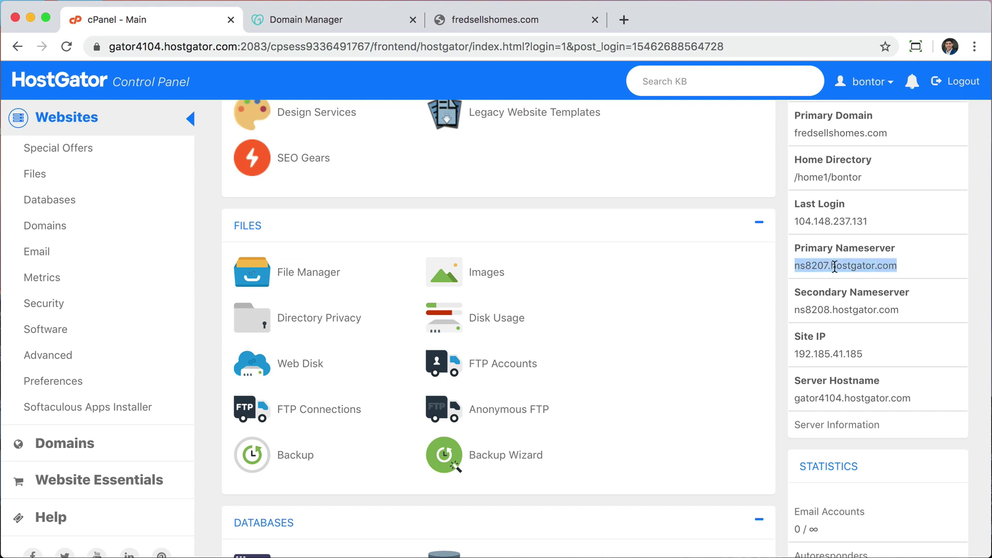
click(356, 18)
click(341, 293)
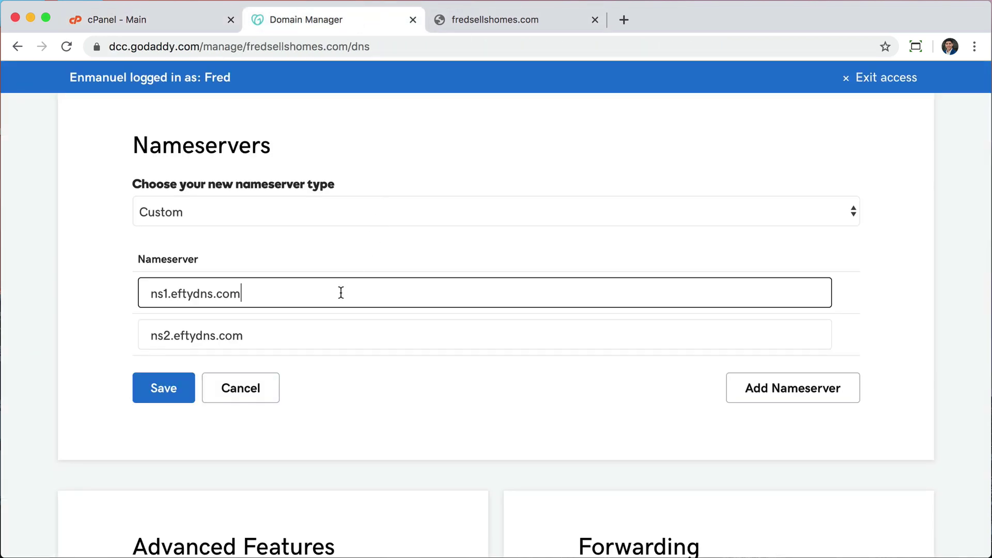
triple_click(341, 292)
key(super+v)
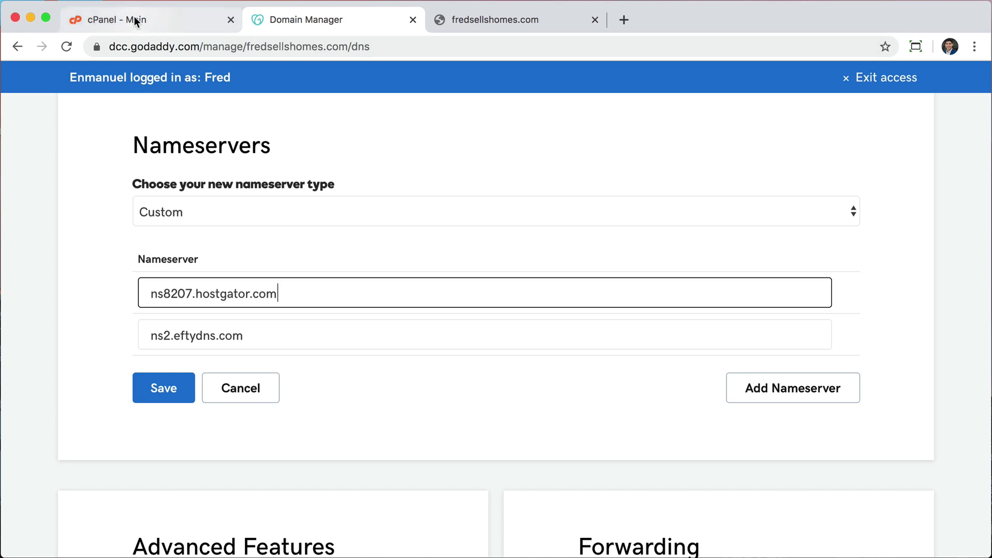
- Replace ns2.eftydns.com with ns8208.hostgator.com as the second nameserver and save
click(136, 20)
triple_click(851, 310)
key(super+c)
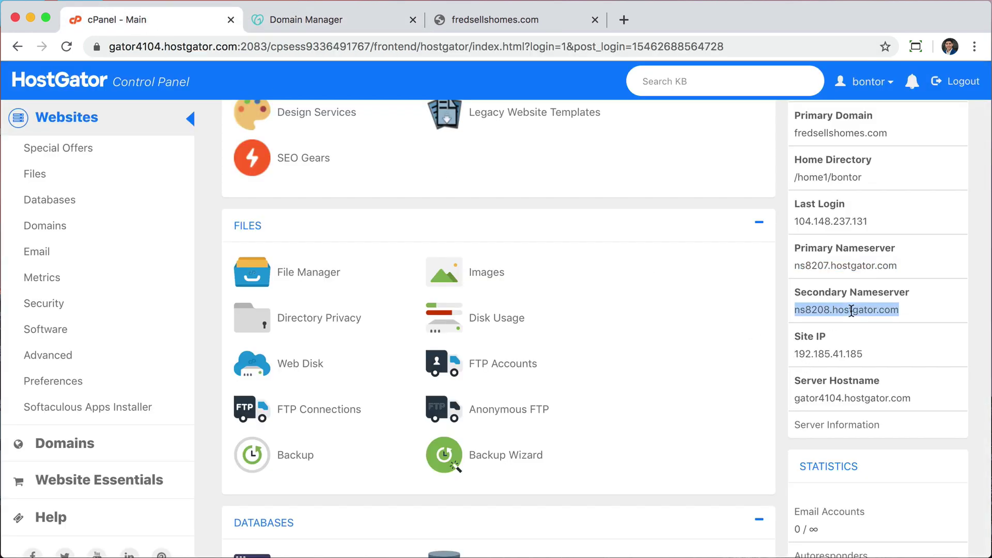
click(326, 24)
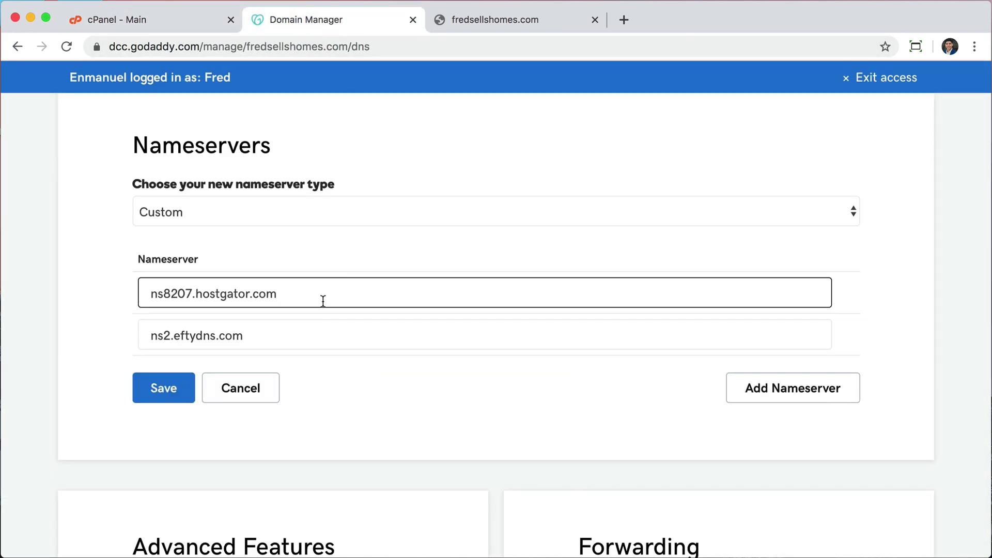
click(313, 330)
triple_click(312, 329)
key(super+v)
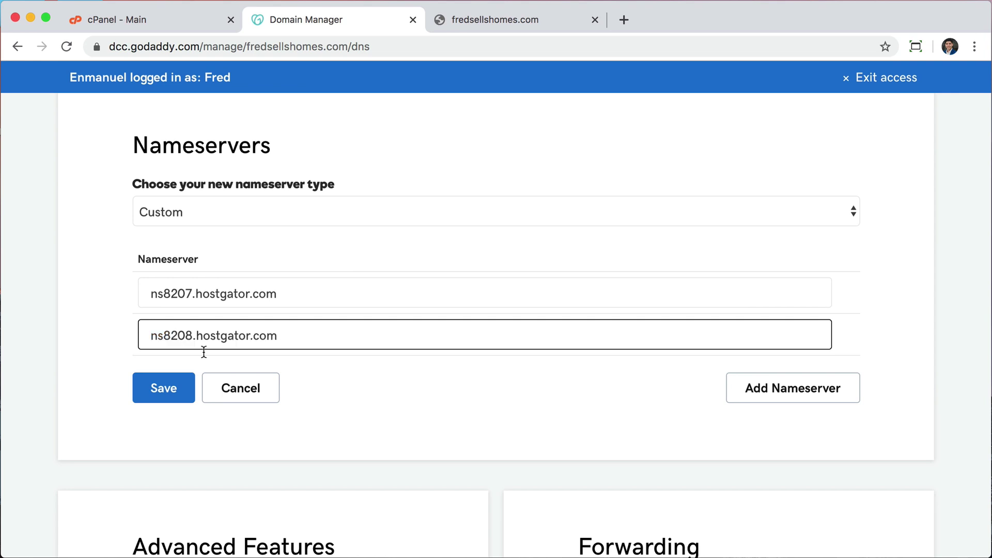
click(156, 393)
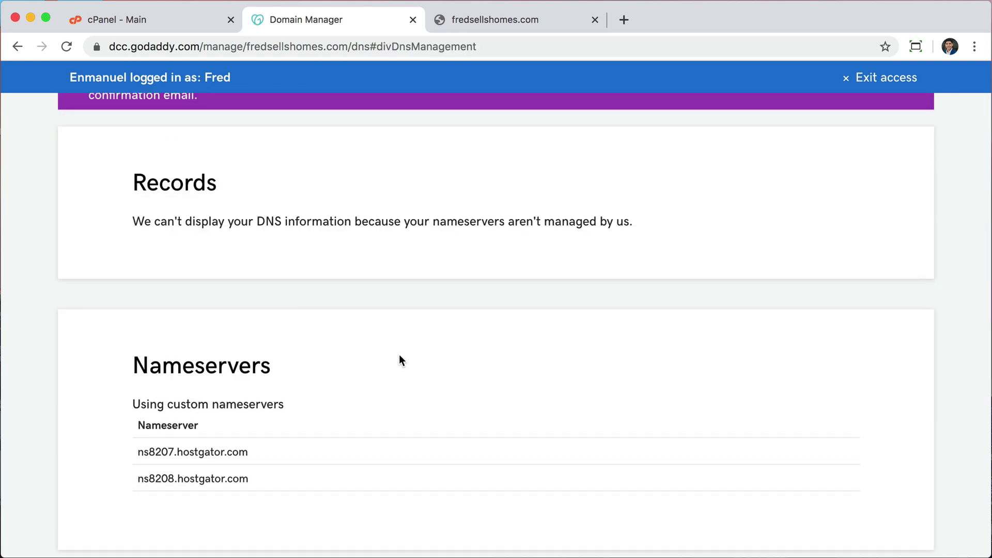
- Review the cPanel nameservers, then return to the fredsellshomes.com tab still showing DNS_PROBE_FINISHED_NXDOMAIN
scroll(399, 354, down, 3)
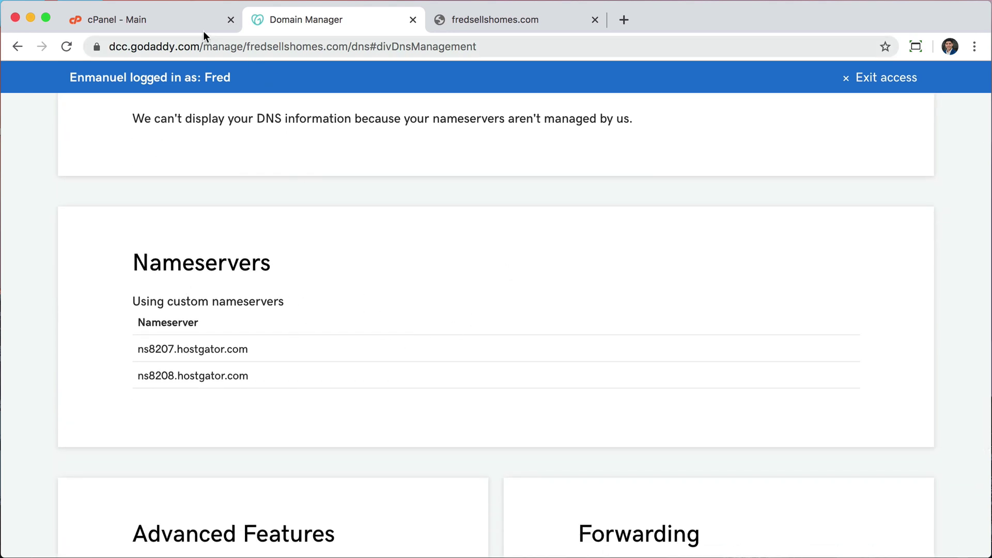
click(177, 27)
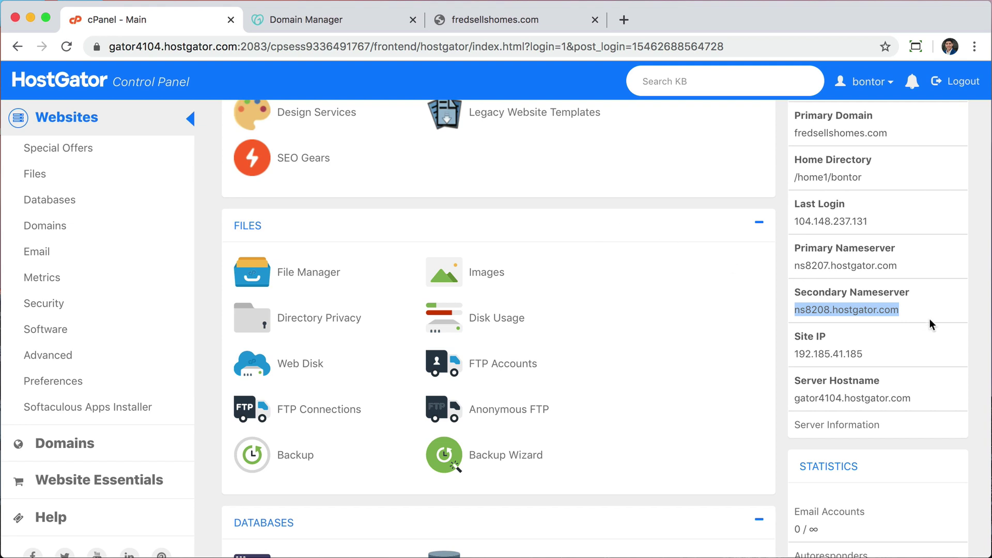
scroll(628, 260, up, 5)
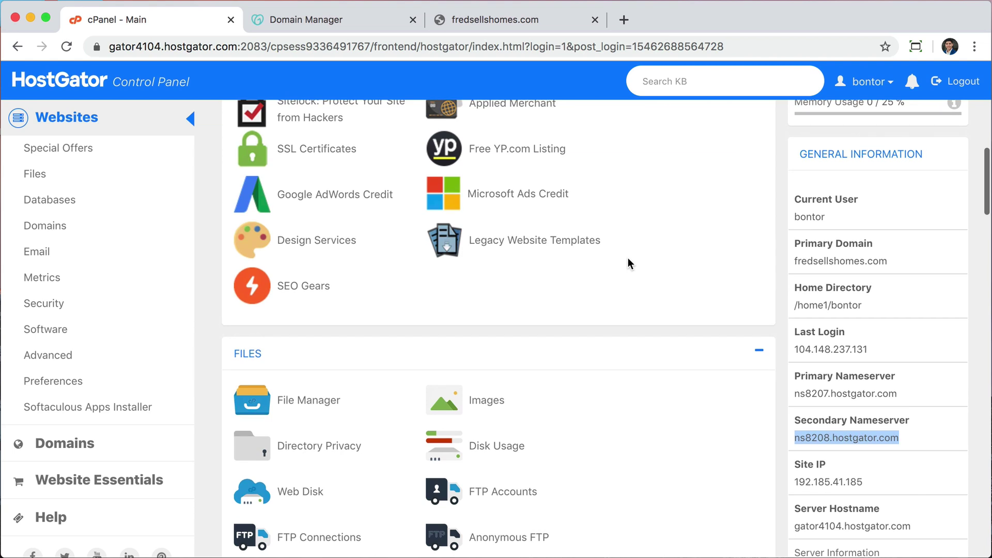
scroll(628, 263, up, 2)
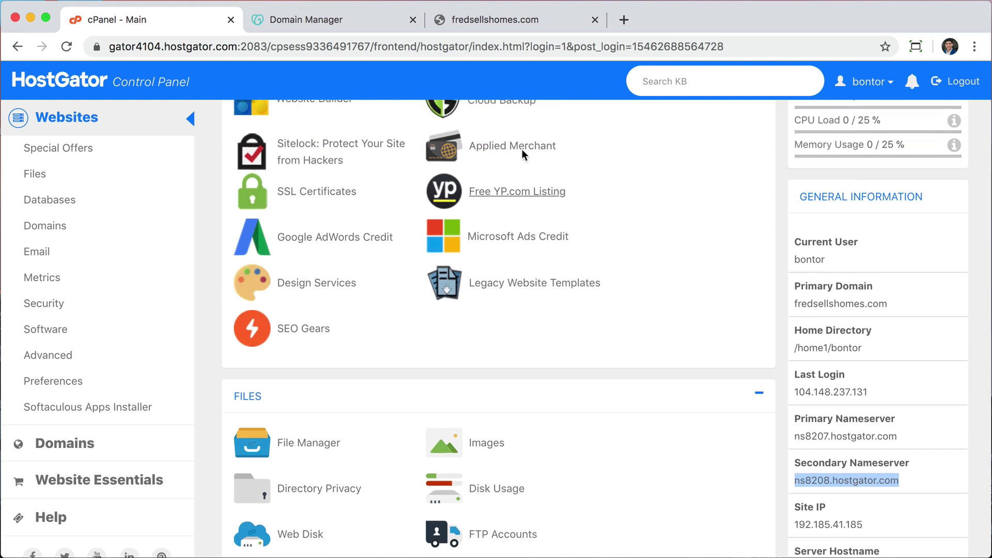
click(488, 16)
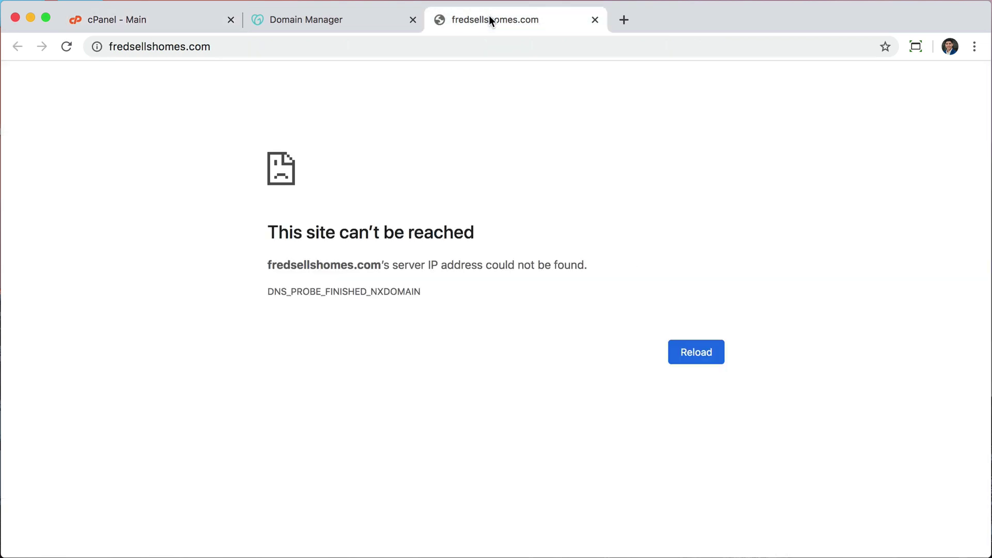
- Reload fredsellshomes.com to see the Coming Soon page, then load fredsellshomes.com/wp-admin
click(452, 48)
key(Return)
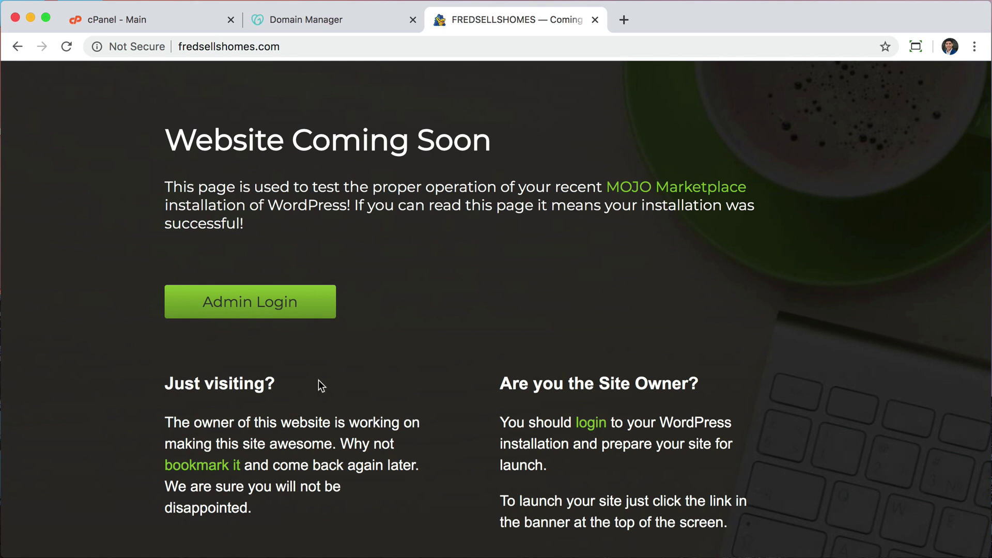
click(366, 47)
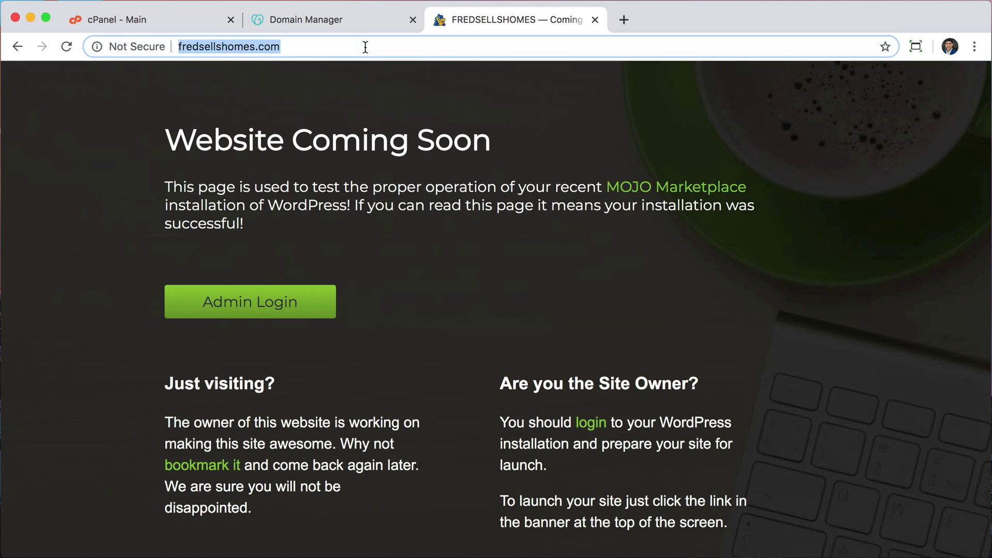
click(366, 47)
text(/wp-)
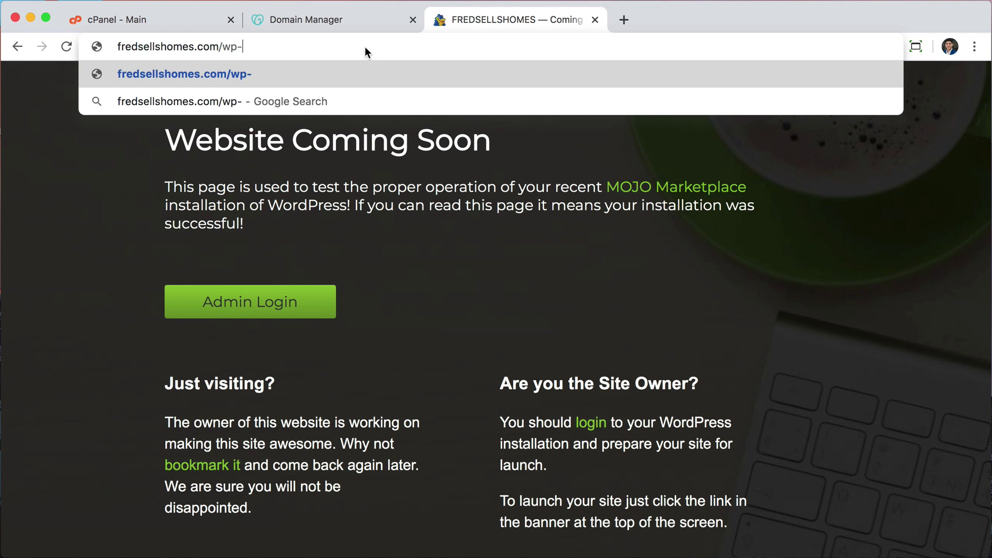
text(admin)
key(Return)
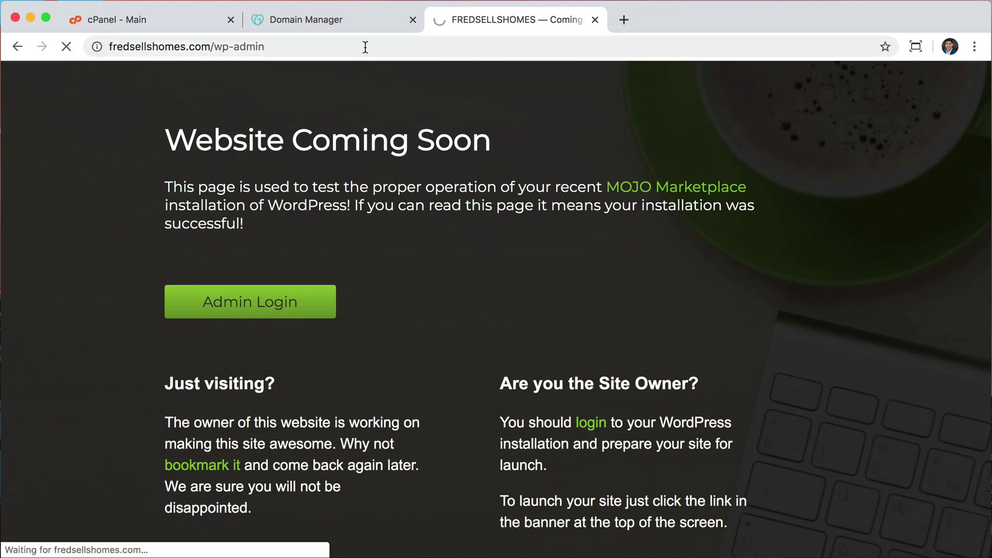